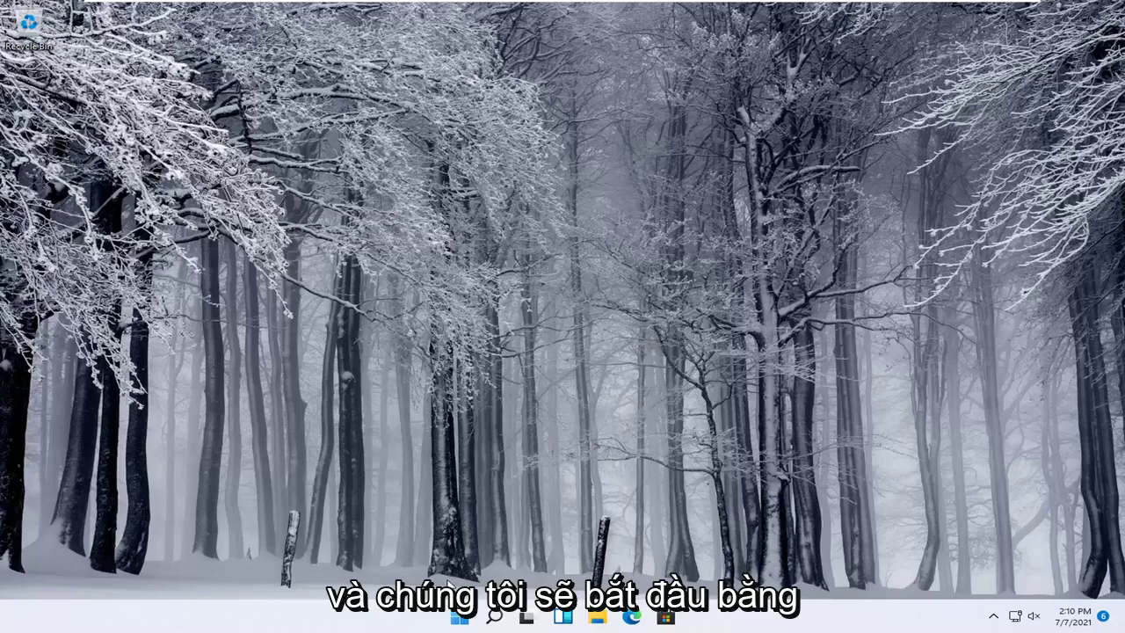
- Open Settings from the Start right-click menu and reach Bluetooth & devices' Printers & scanners entry
{"action": "right_click", "coordinate": [457, 617]}
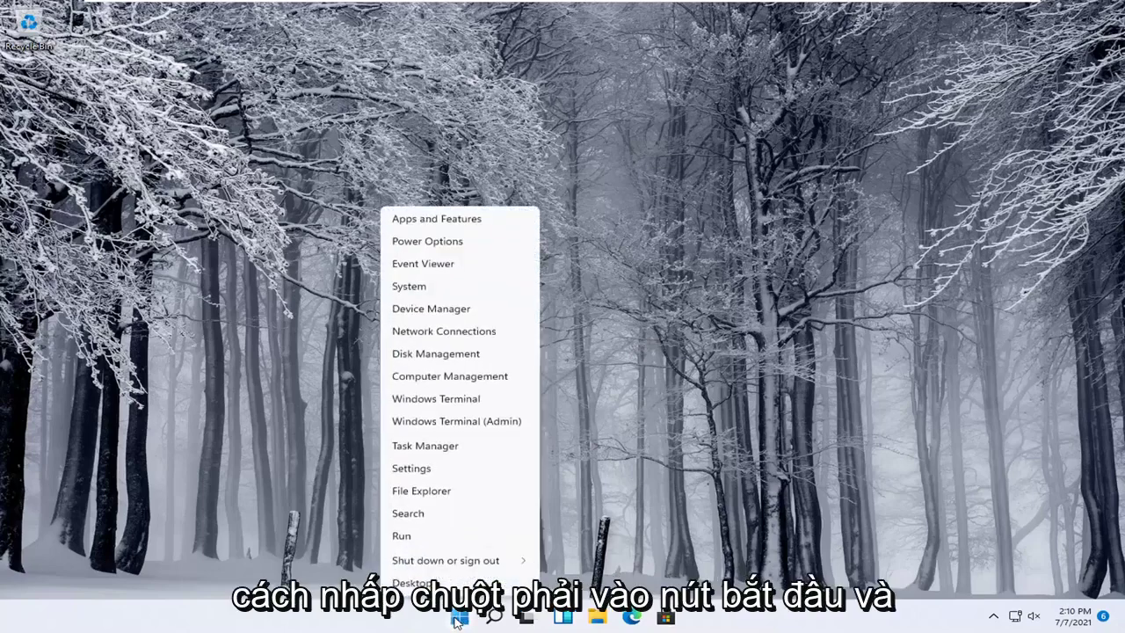
{"action": "left_click", "coordinate": [407, 470]}
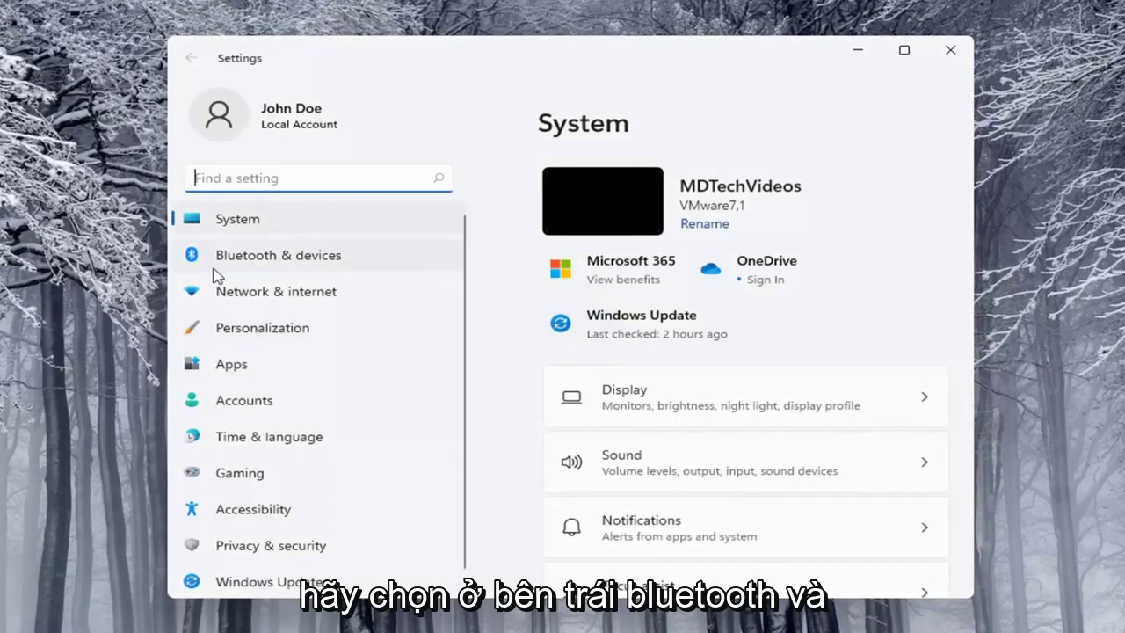
{"action": "left_click", "coordinate": [323, 269]}
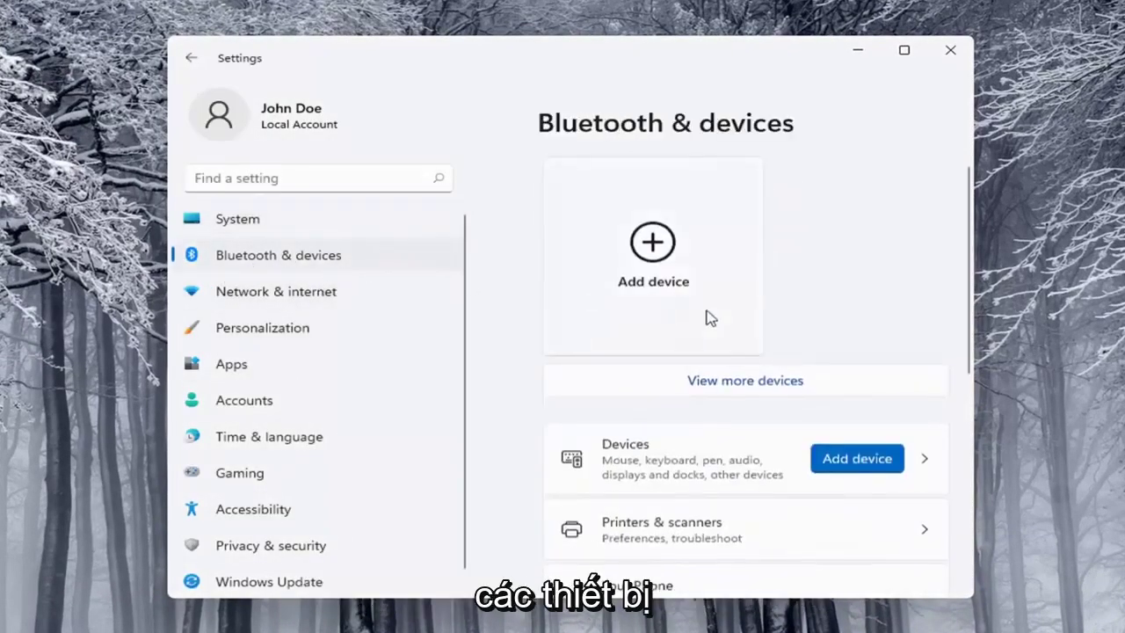
{"action": "scroll", "coordinate": [679, 373], "scroll_direction": "down", "scroll_amount": 1}
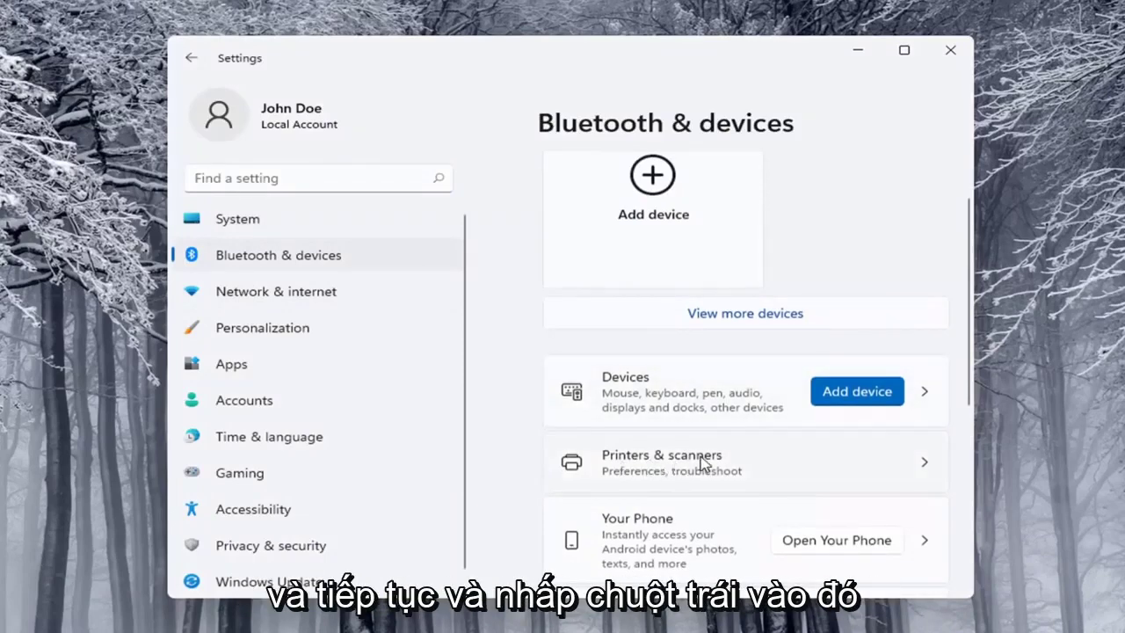
- In Printers & scanners, use Add device, then Add manually to add an unlisted printer
{"action": "left_click", "coordinate": [703, 461]}
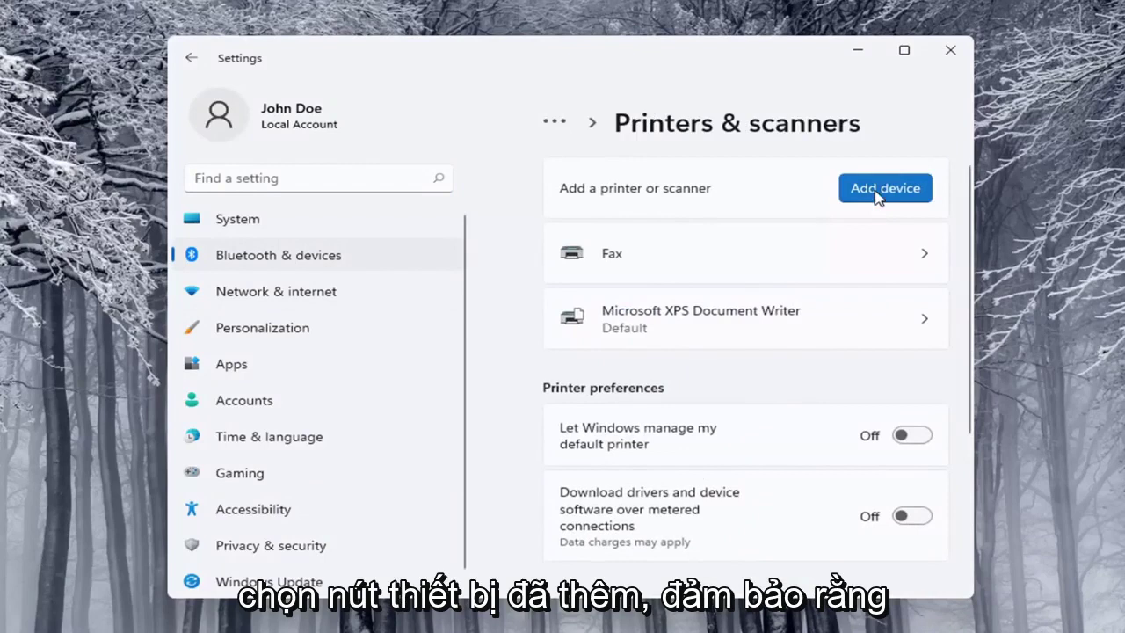
{"action": "left_click", "coordinate": [868, 195]}
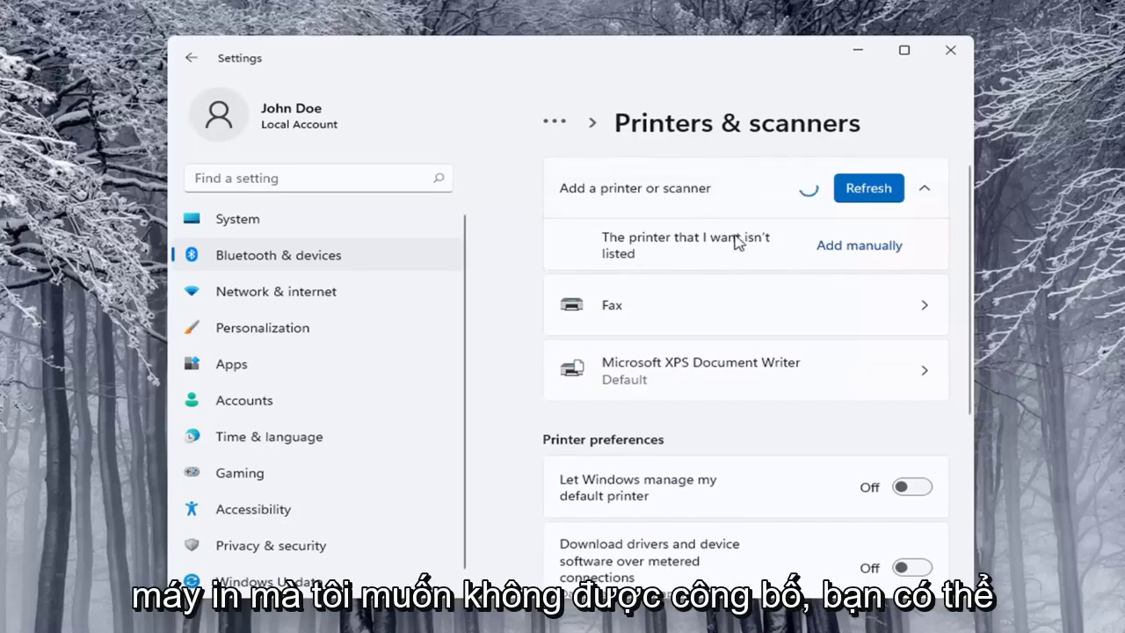
{"action": "left_click", "coordinate": [859, 246]}
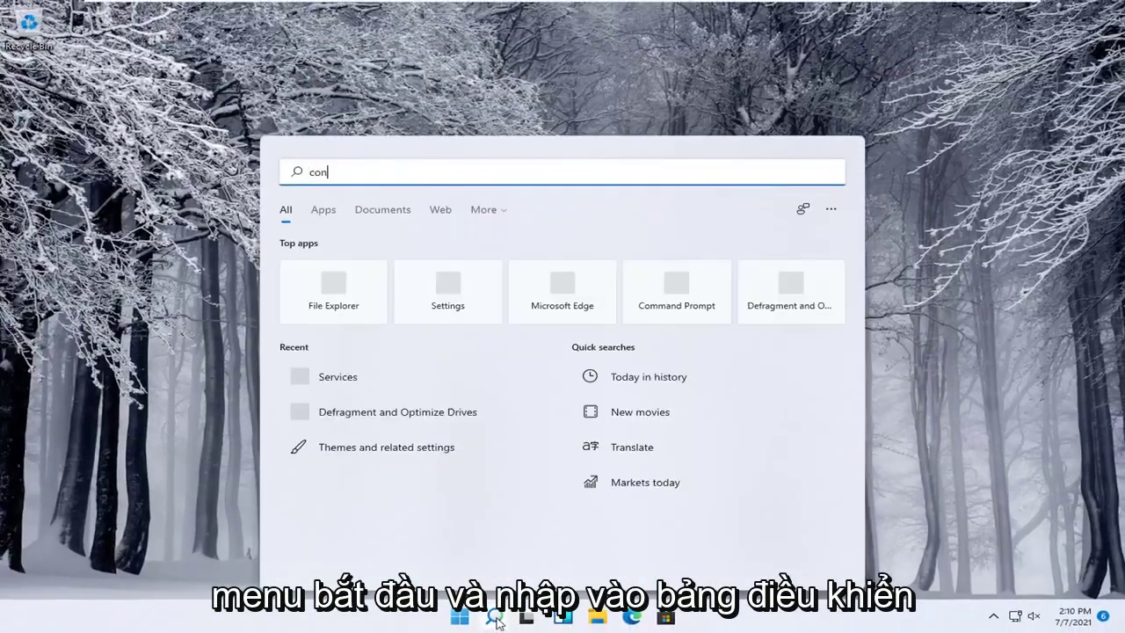
- Open Control Panel via a 'control panel' search, keep Category view, and start Add a device
{"action": "type", "text": "trol panel"}
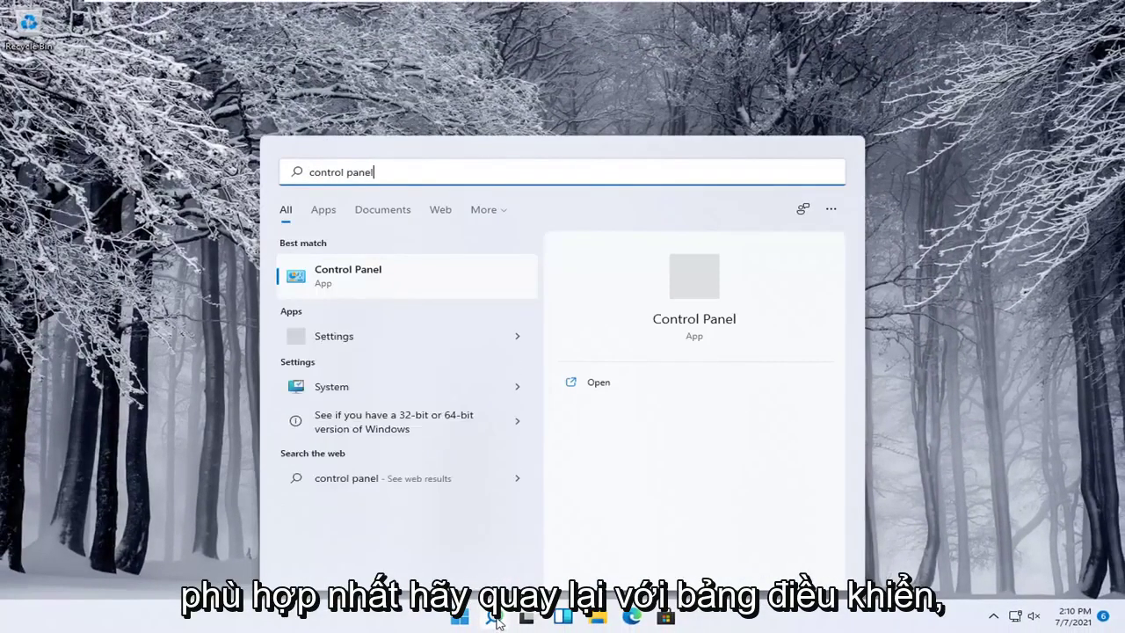
{"action": "left_click", "coordinate": [328, 278]}
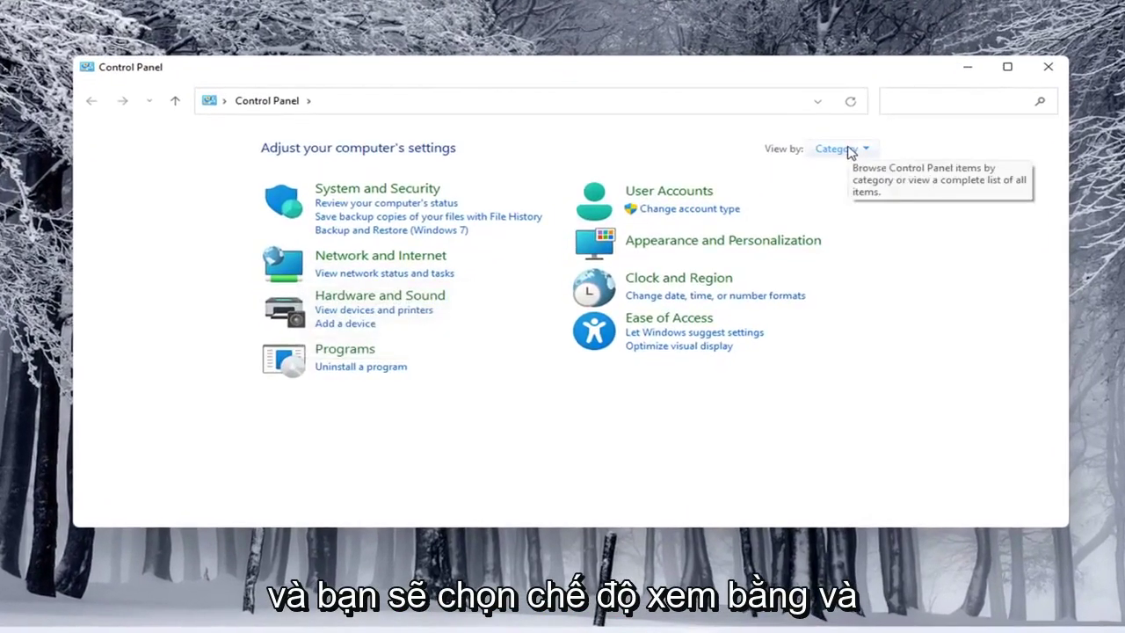
{"action": "left_click", "coordinate": [850, 151]}
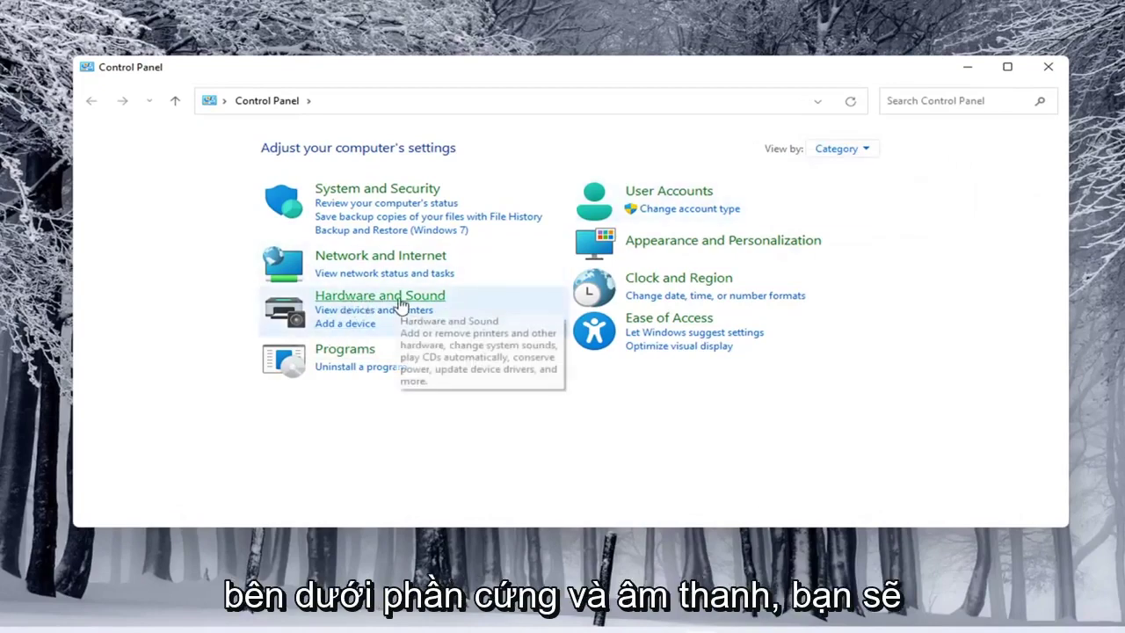
{"action": "left_click", "coordinate": [344, 333]}
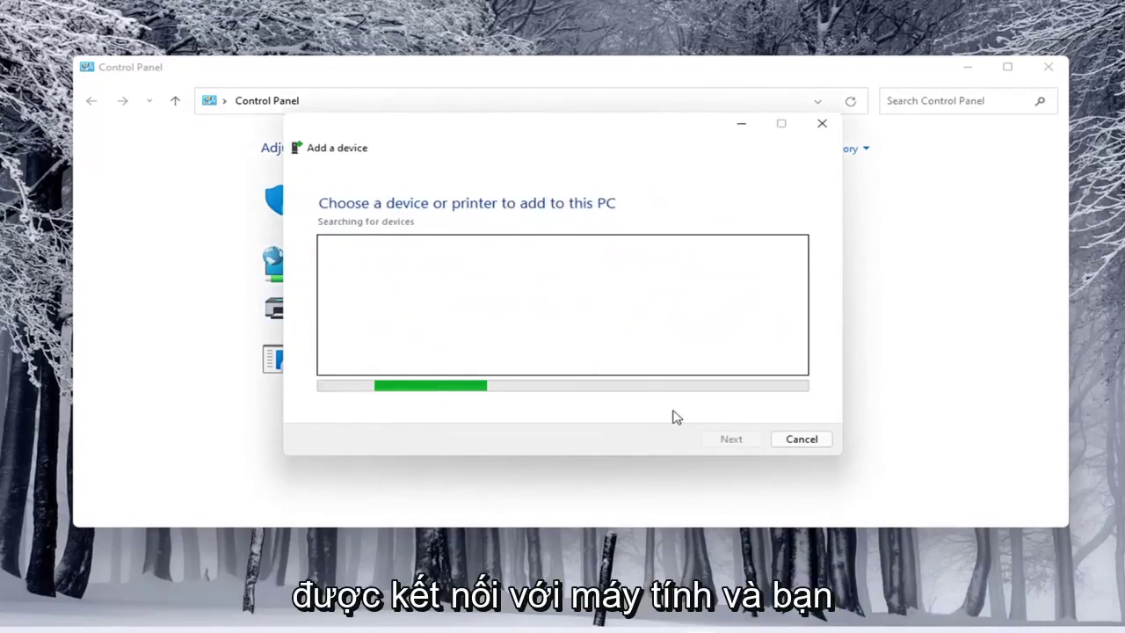
- Cancel the device search, go to Hardware and Sound > Devices and Printers, and start Add a printer
{"action": "left_click", "coordinate": [801, 440]}
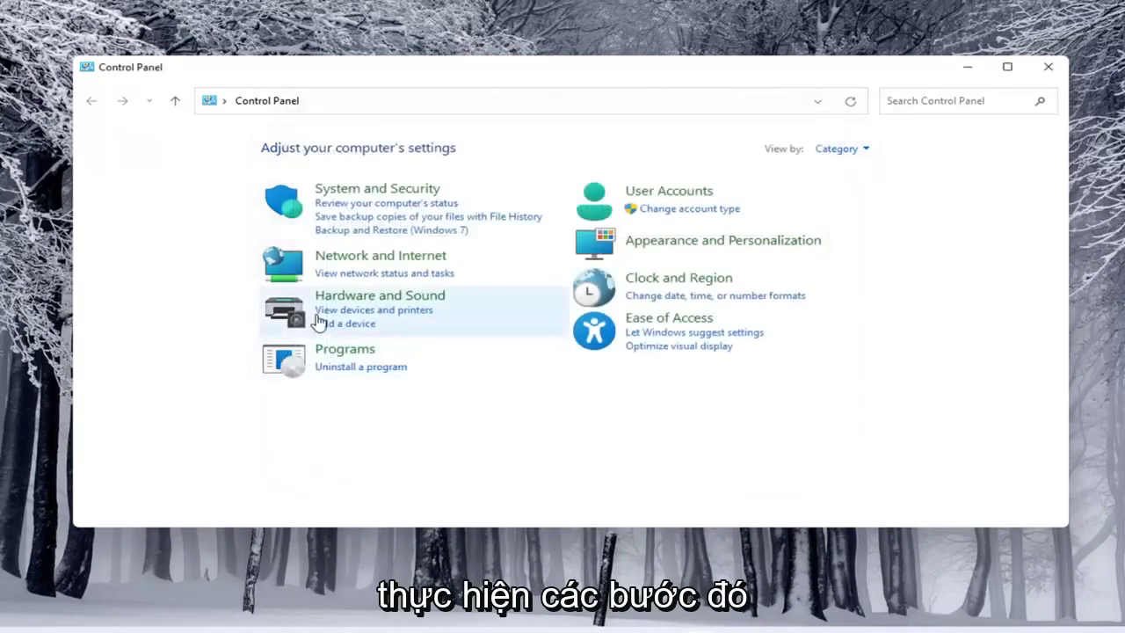
{"action": "left_click", "coordinate": [373, 303]}
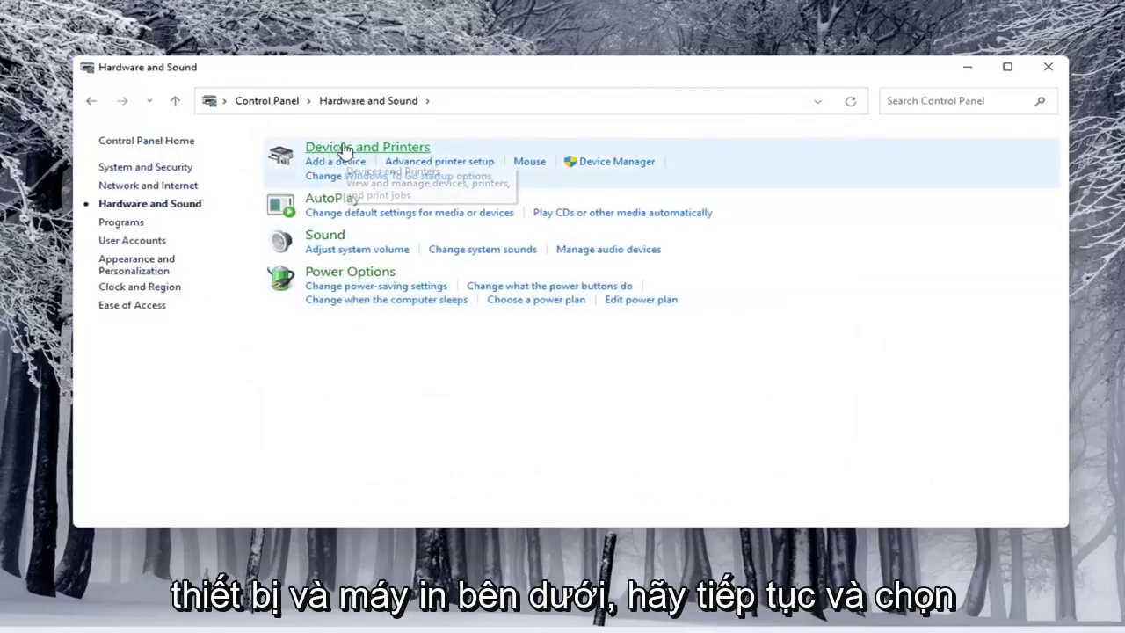
{"action": "left_click", "coordinate": [373, 156]}
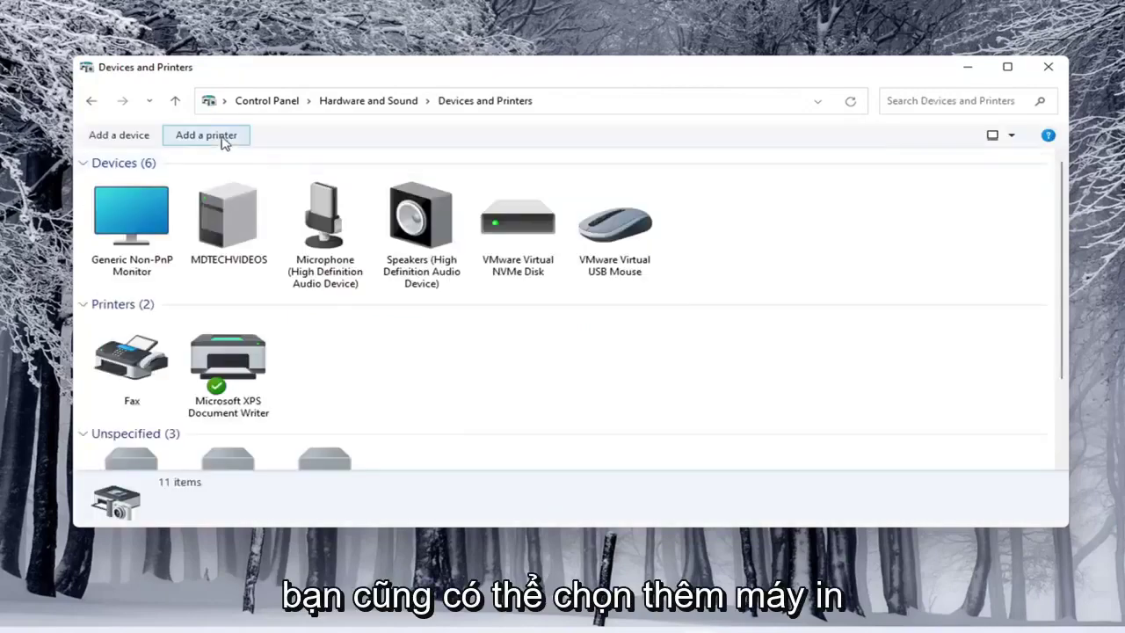
{"action": "left_click", "coordinate": [219, 139]}
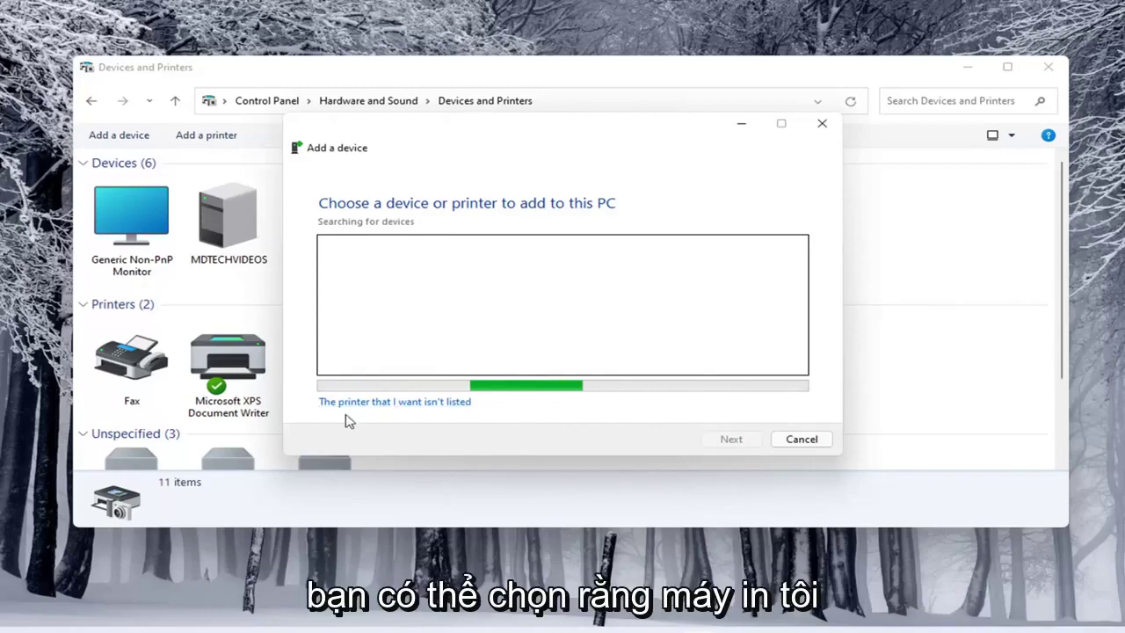
- Pick 'The printer that I want isn't listed', then close the Add Printer and Add a device windows
{"action": "left_click", "coordinate": [404, 403]}
{"action": "left_click_drag", "start_coordinate": [476, 144], "coordinate": [468, 129]}
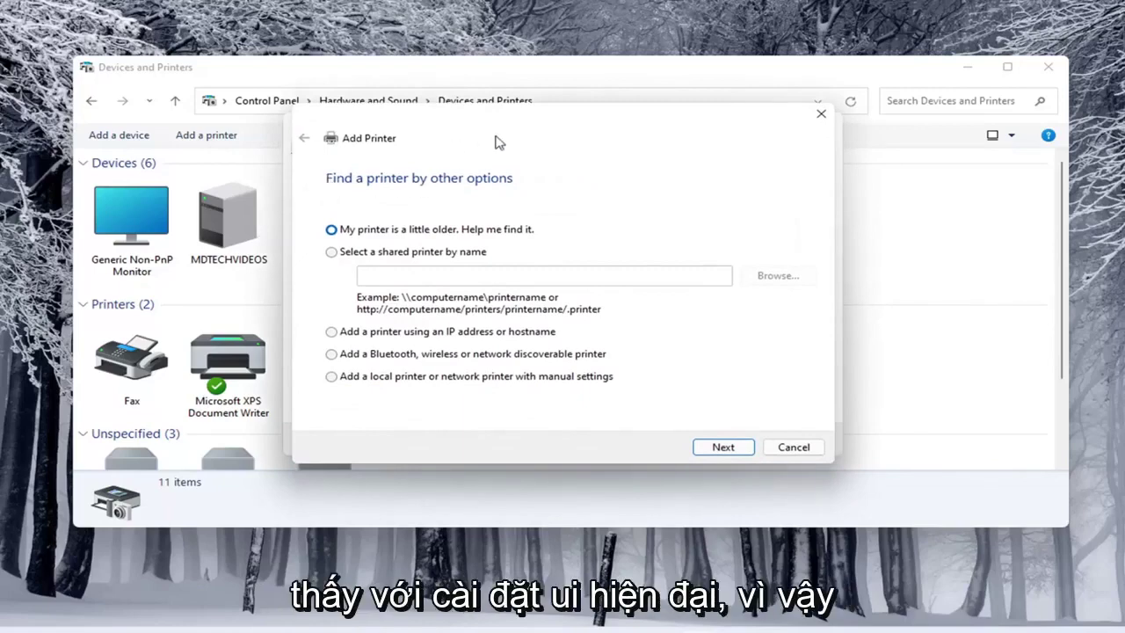
{"action": "left_click_drag", "start_coordinate": [476, 123], "coordinate": [474, 126]}
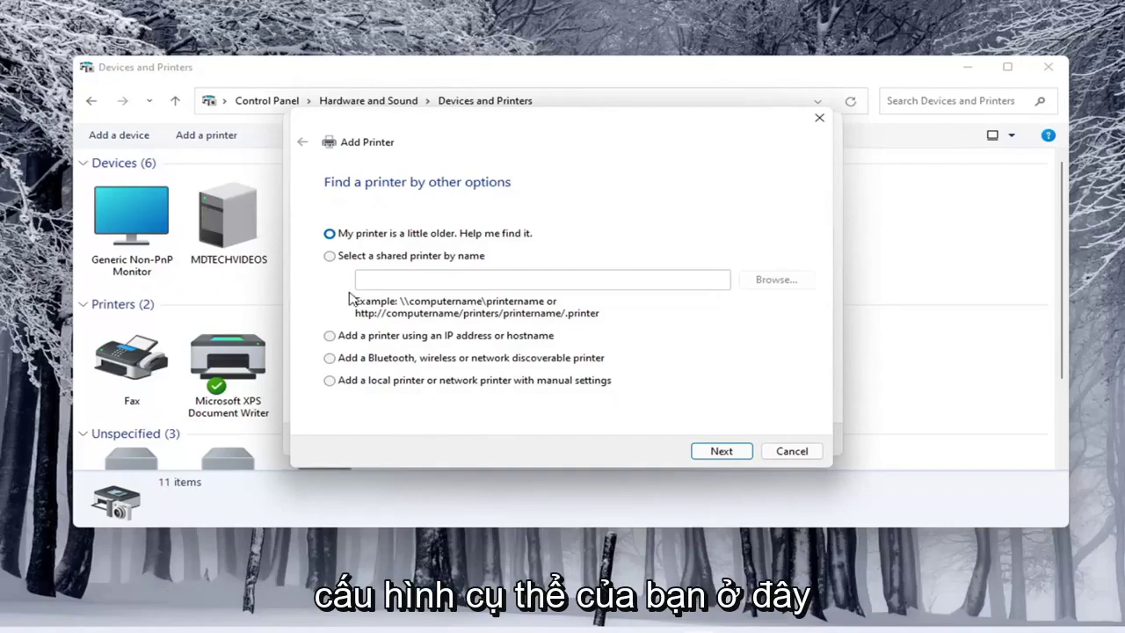
{"action": "left_click", "coordinate": [820, 119]}
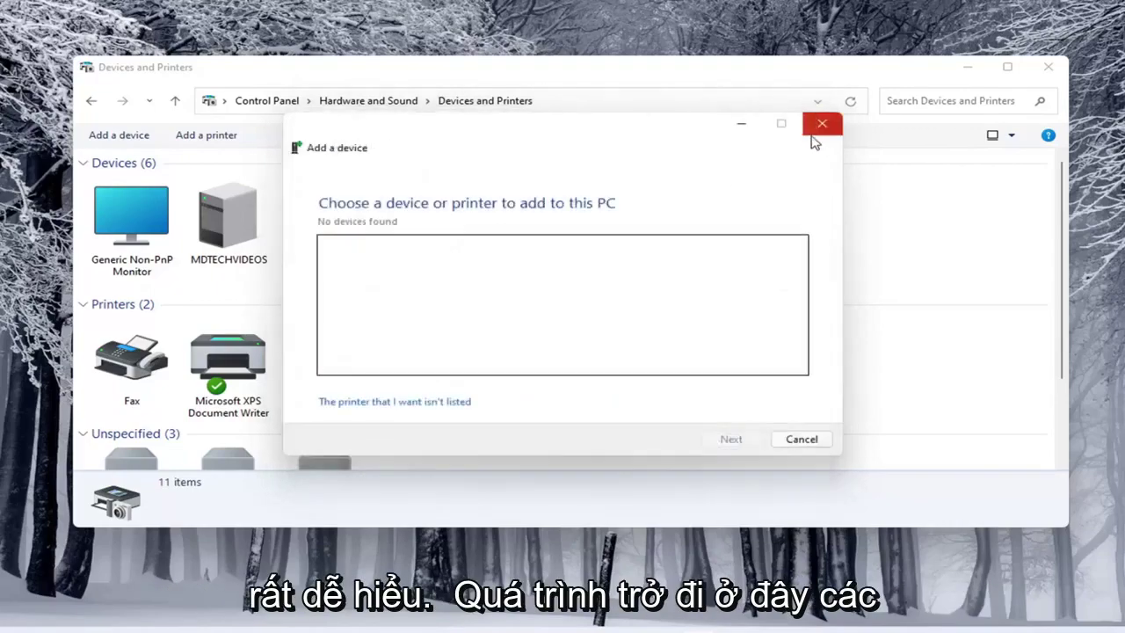
{"action": "left_click", "coordinate": [820, 121]}
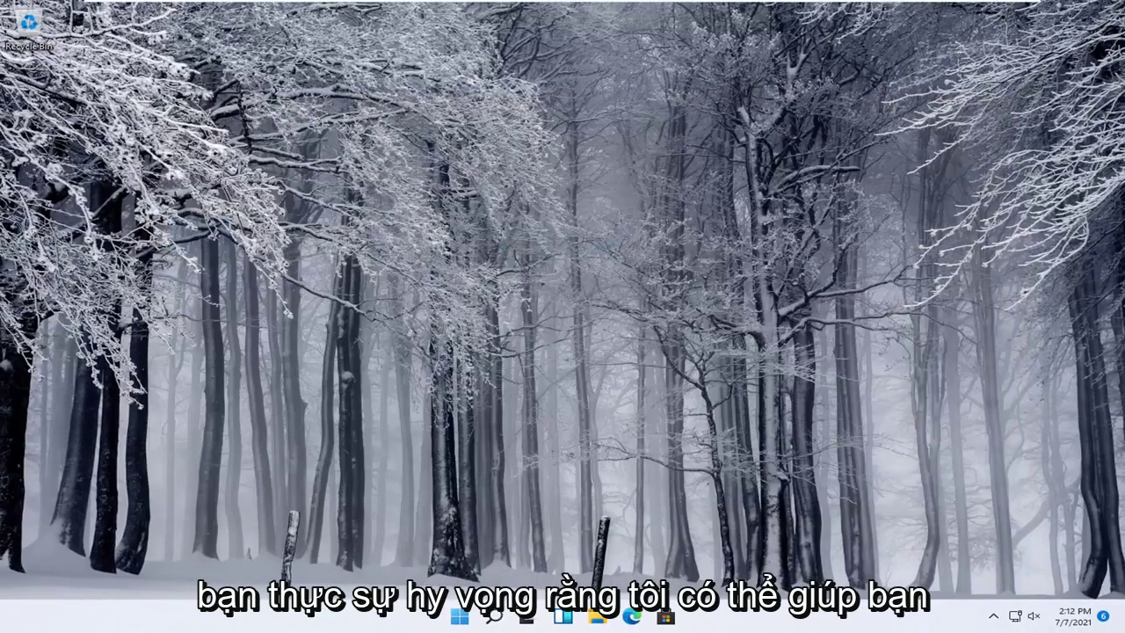